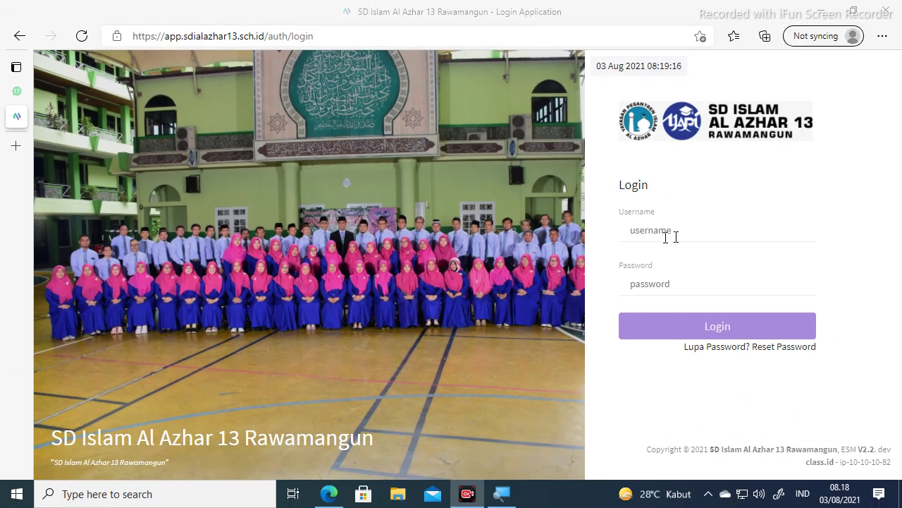
Log in to the school portal with the saved student username and password.
key("Return")
left_click(705, 229)
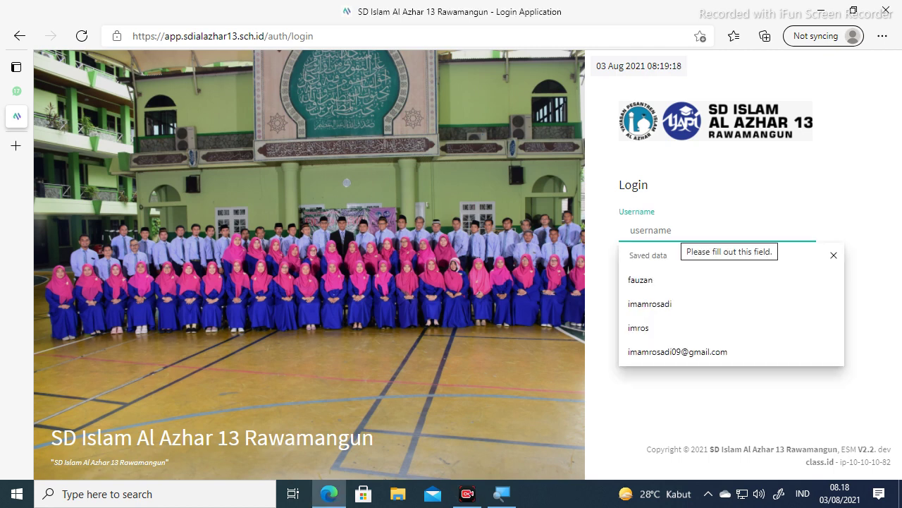
type("fauzan")
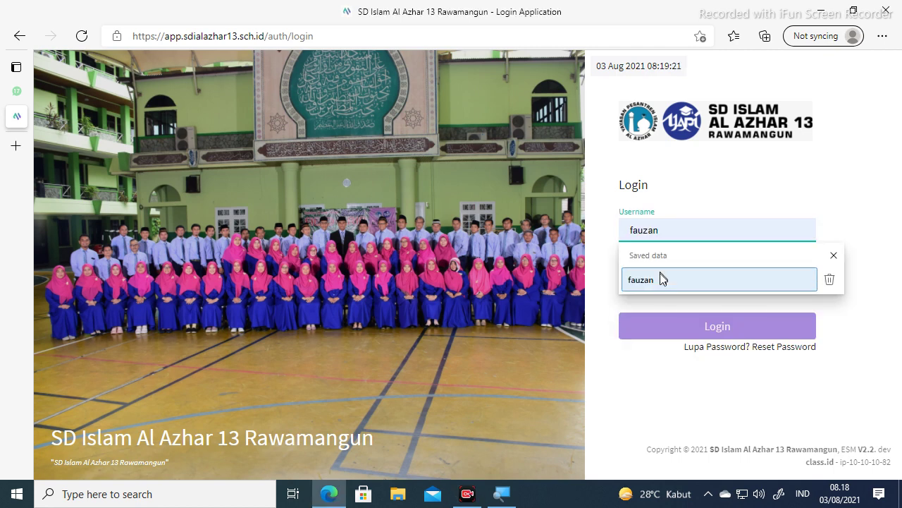
left_click(661, 279)
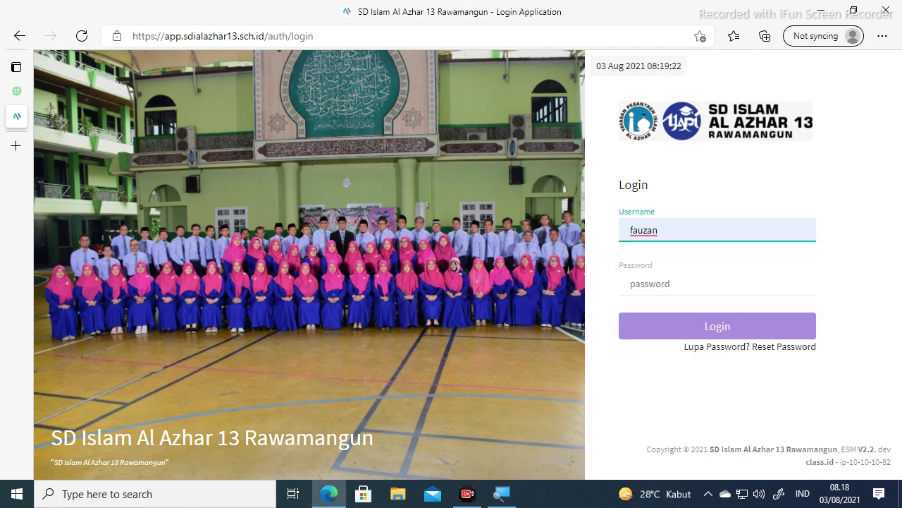
key("Tab")
type("*")
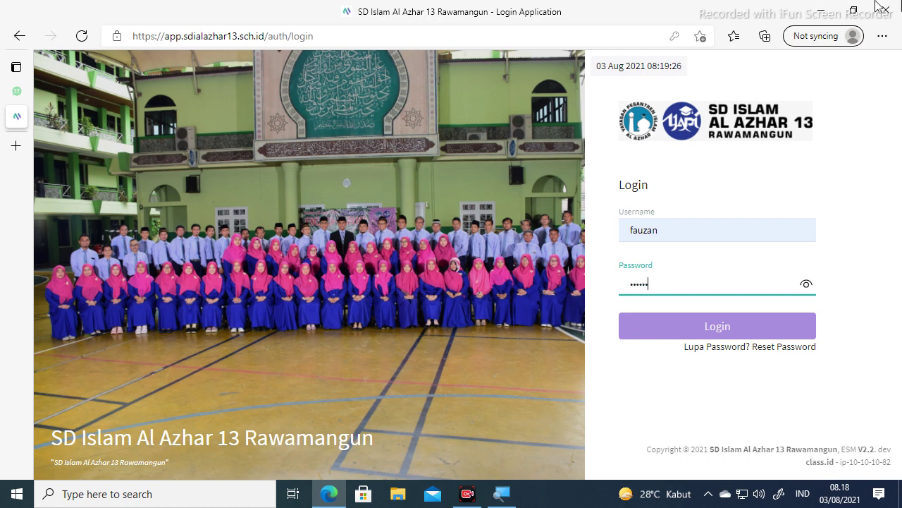
left_click(699, 332)
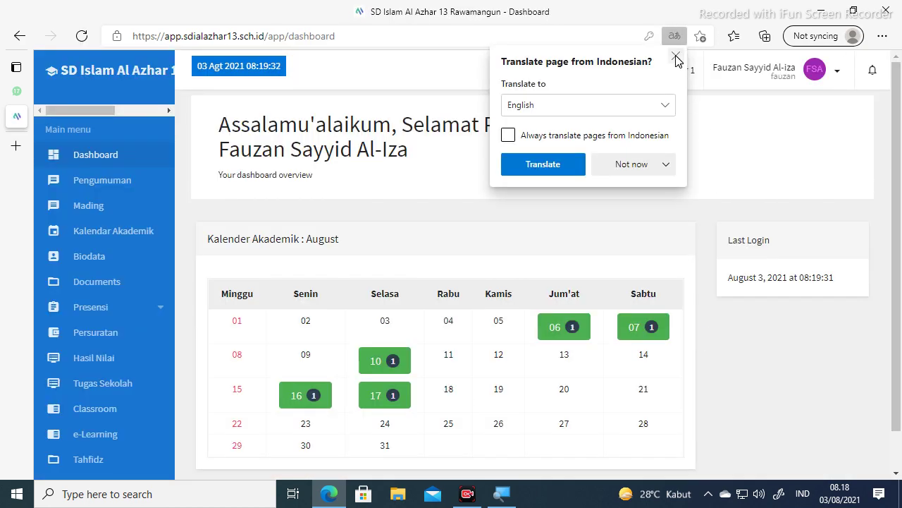
Dismiss the translation offer and open Test CBT from the dashboard sidebar.
left_click(677, 58)
scroll(86, 204, "down", 1)
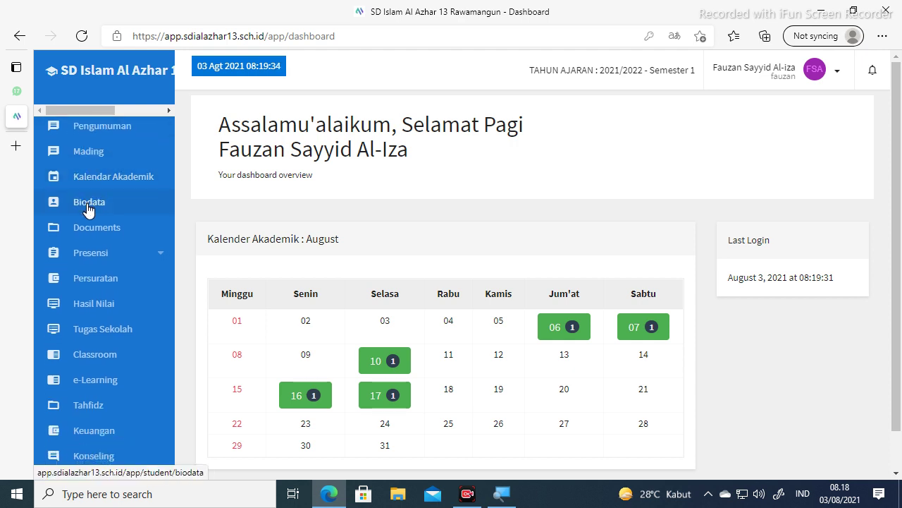
scroll(87, 211, "down", 1)
scroll(85, 225, "down", 2)
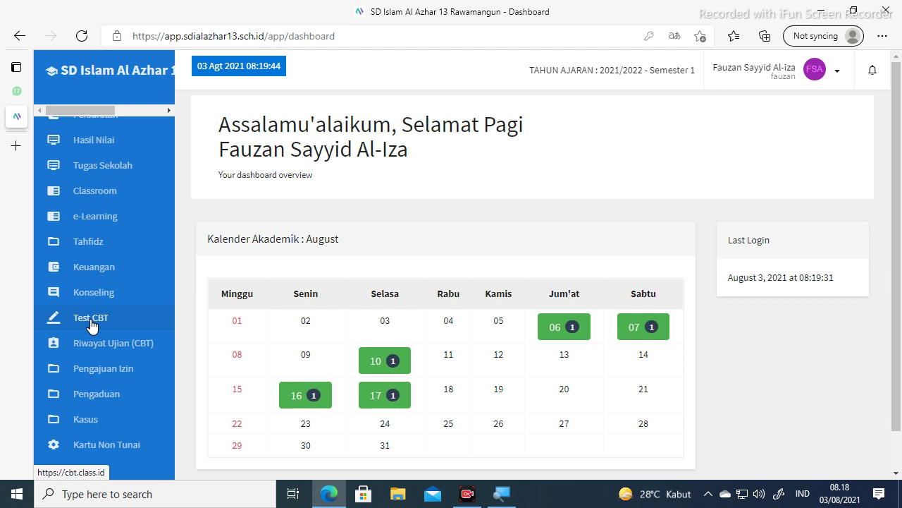
left_click(107, 330)
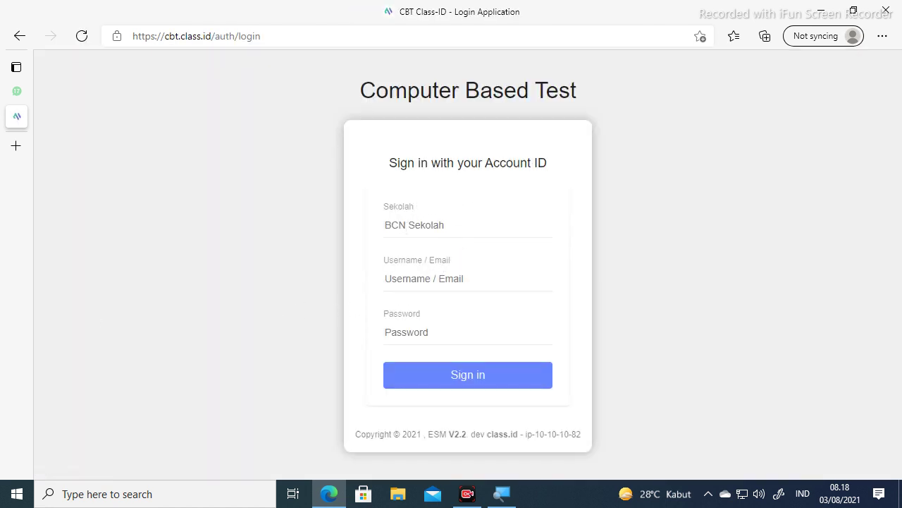
Sign in to CBT Class-ID with the saved school code, the student's username and password.
left_click(416, 225)
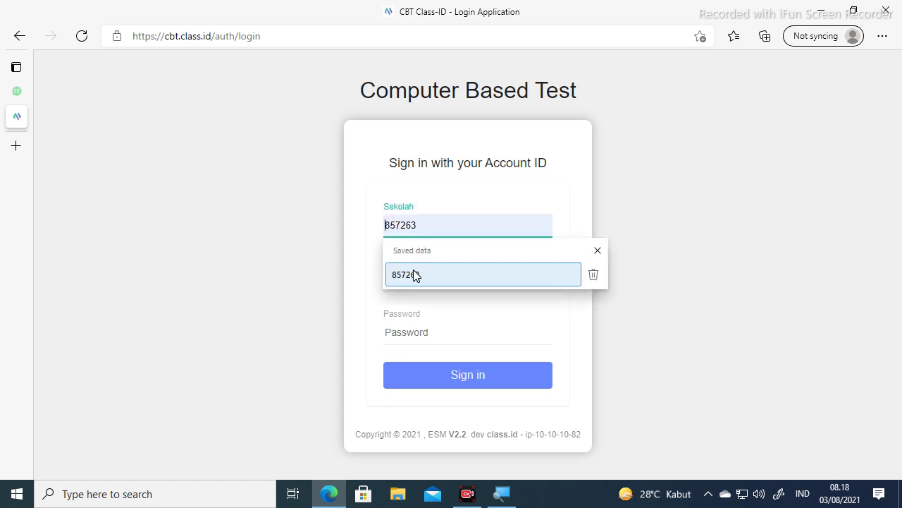
left_click(417, 191)
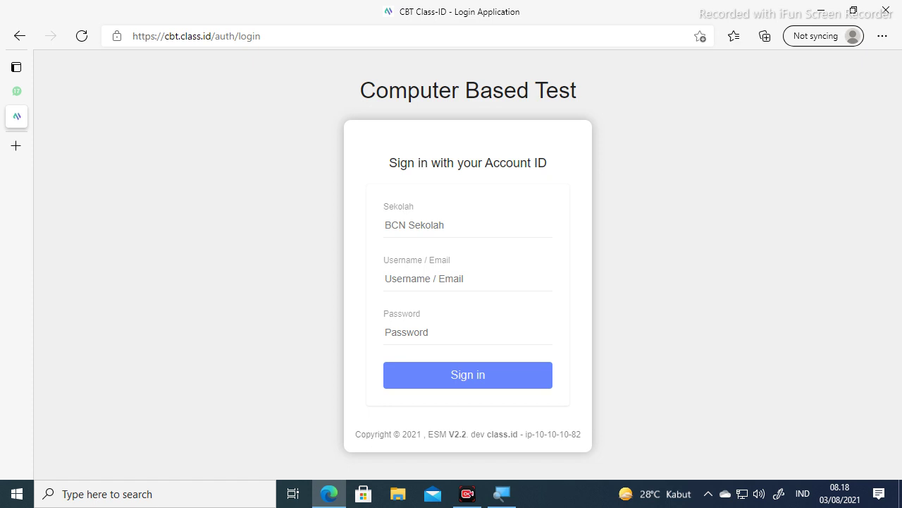
left_click(416, 225)
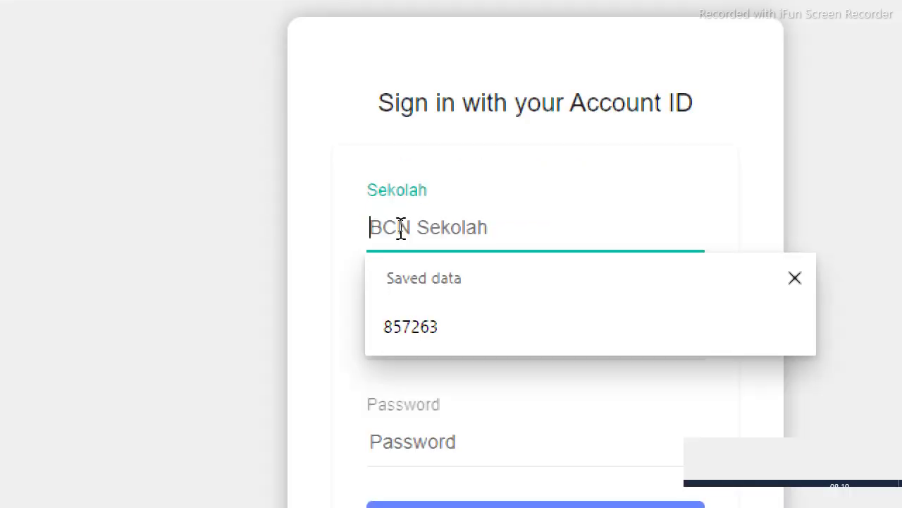
left_click(402, 324)
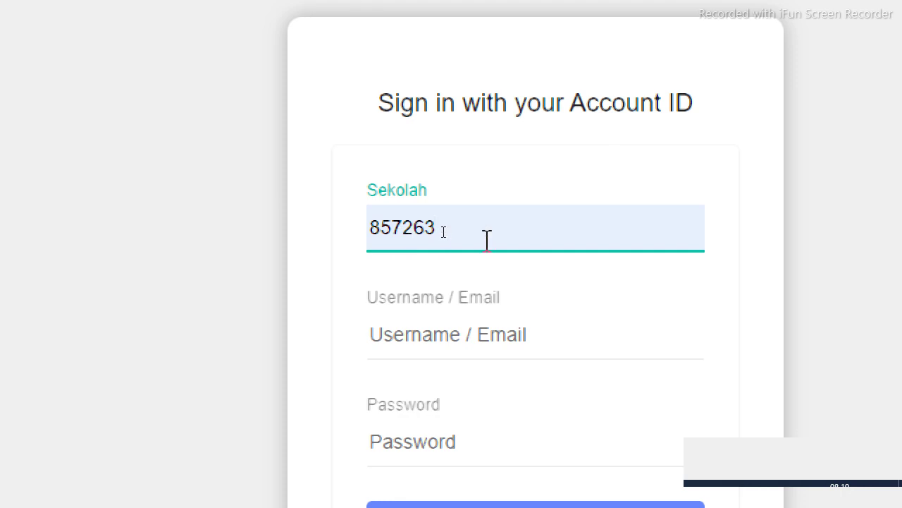
left_click(411, 334)
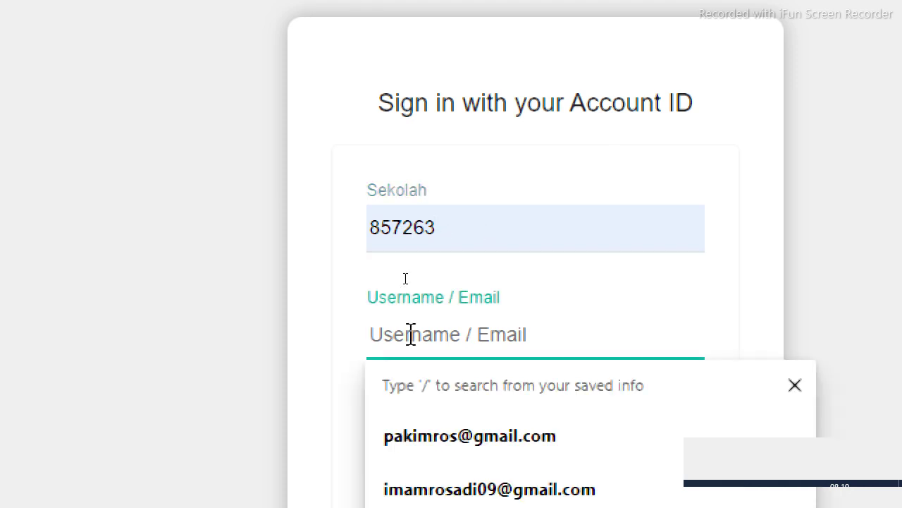
type("fauzan")
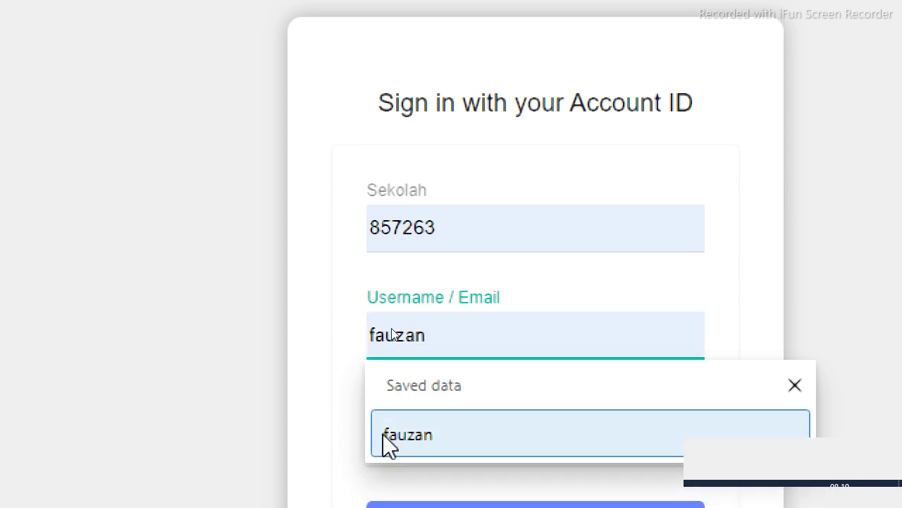
left_click(389, 444)
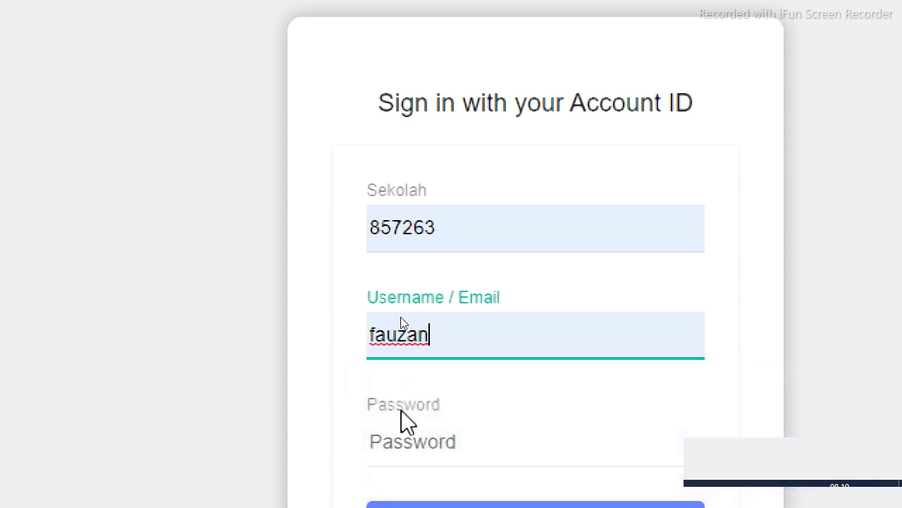
left_click(404, 442)
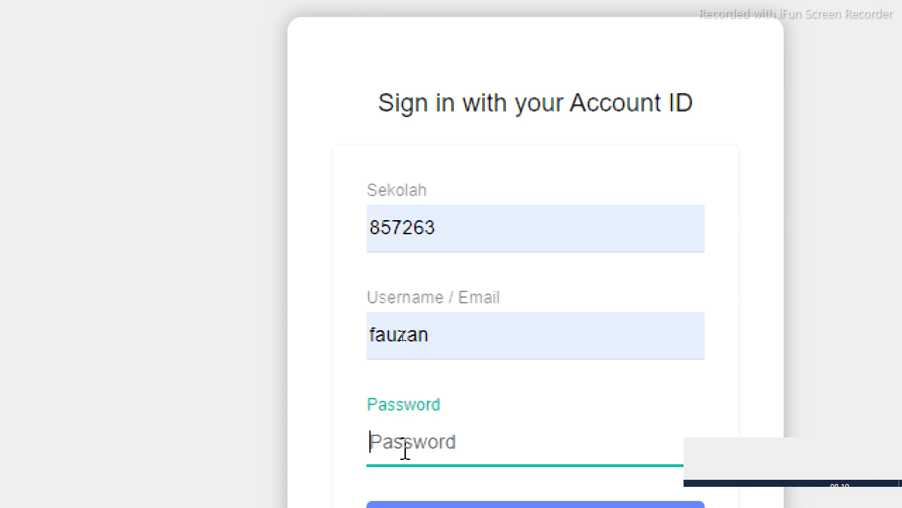
type("*******")
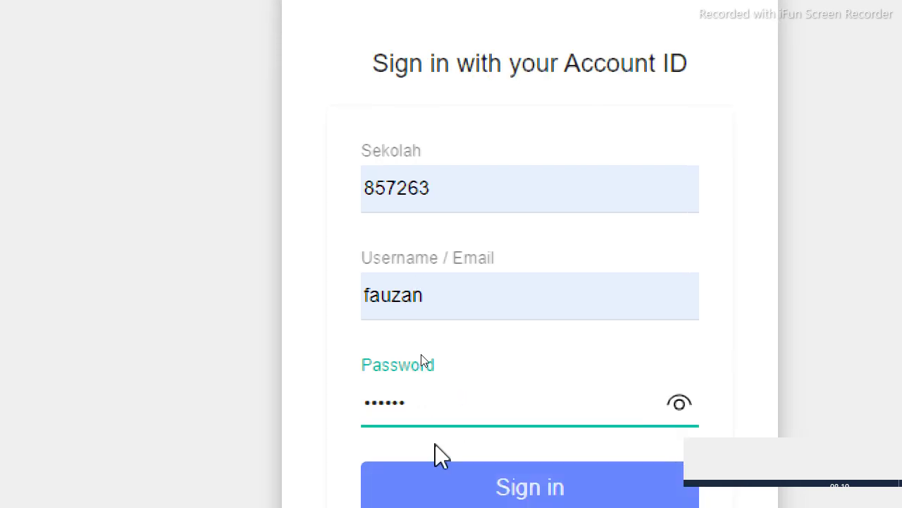
left_click(534, 490)
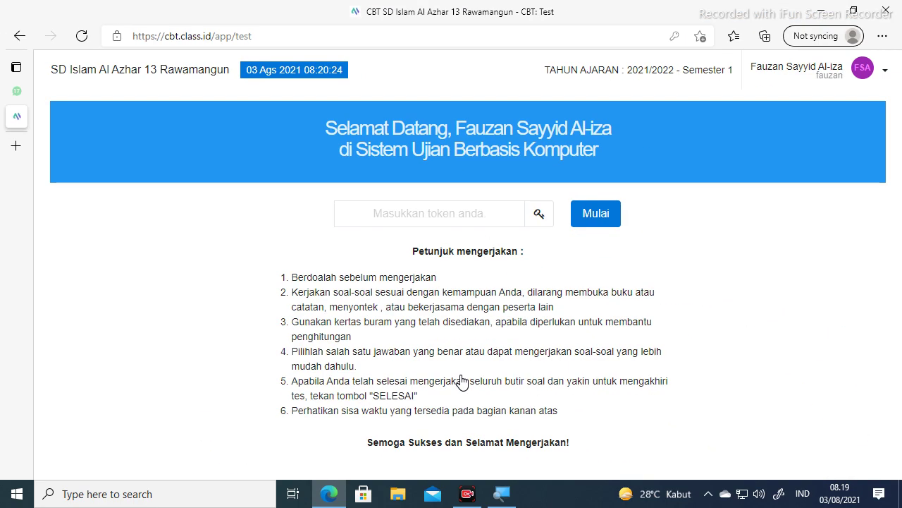
Enter the exam token and start the exam at question 1.
left_click(429, 213)
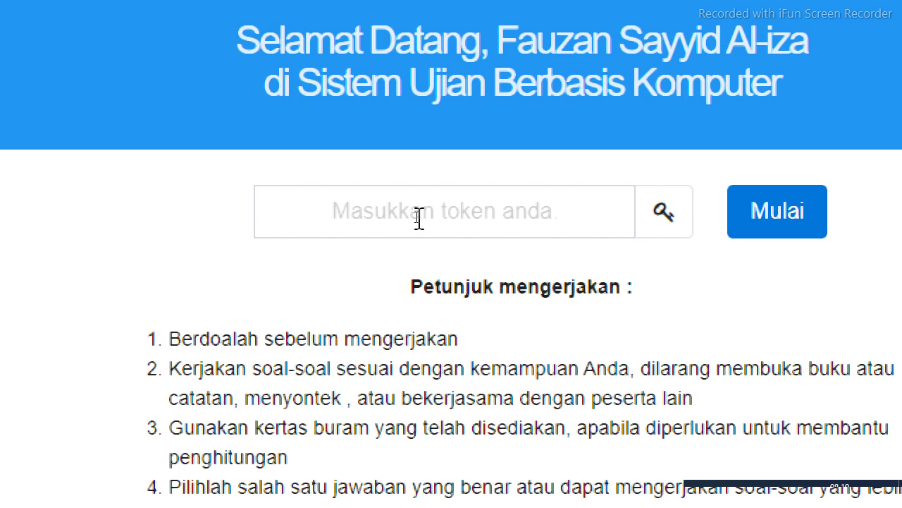
type("UZ")
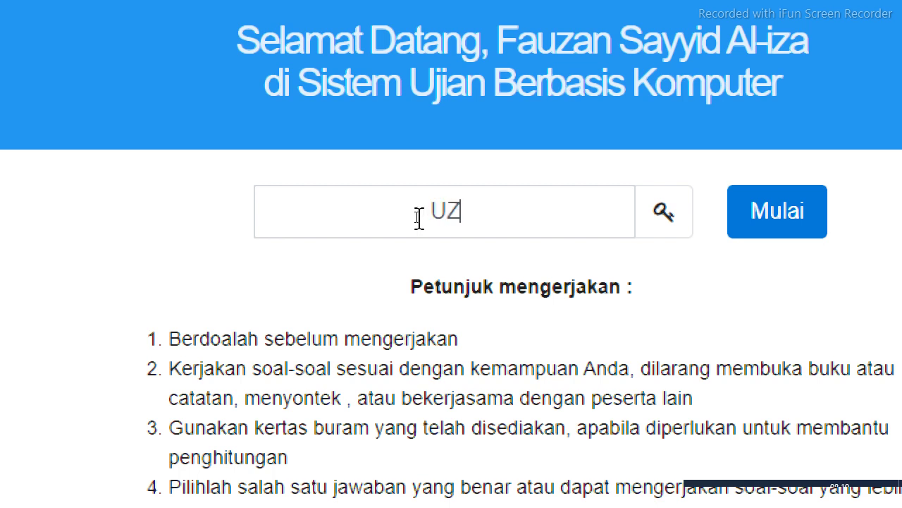
type("KPHE")
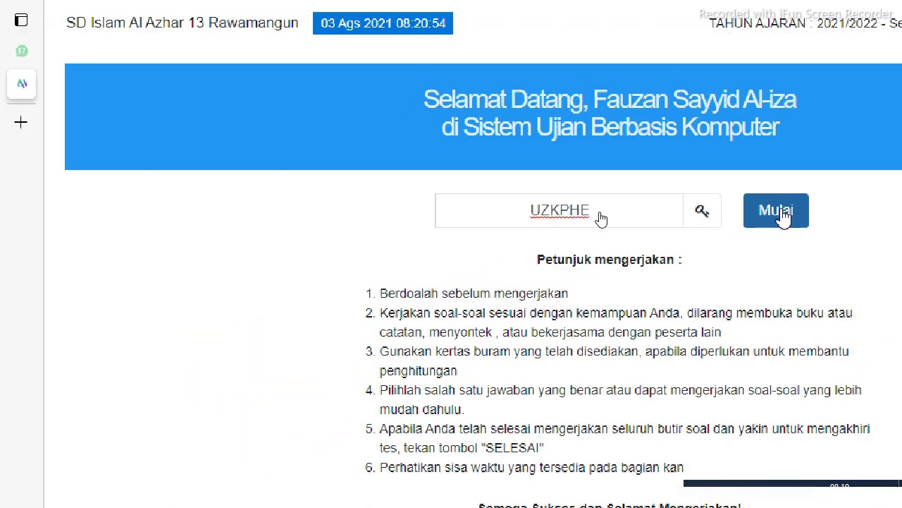
left_click(784, 221)
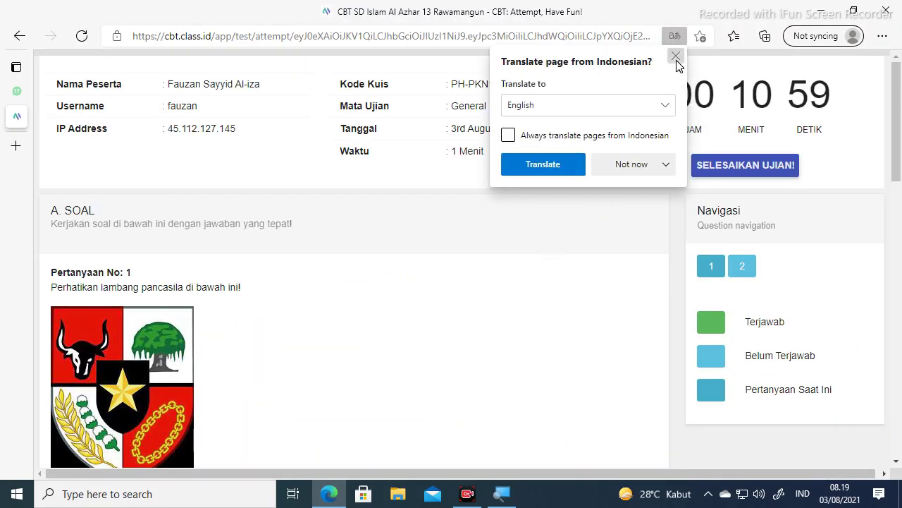
Answer question 1 with option D, 'Persatuan Indonesia'.
left_click(675, 57)
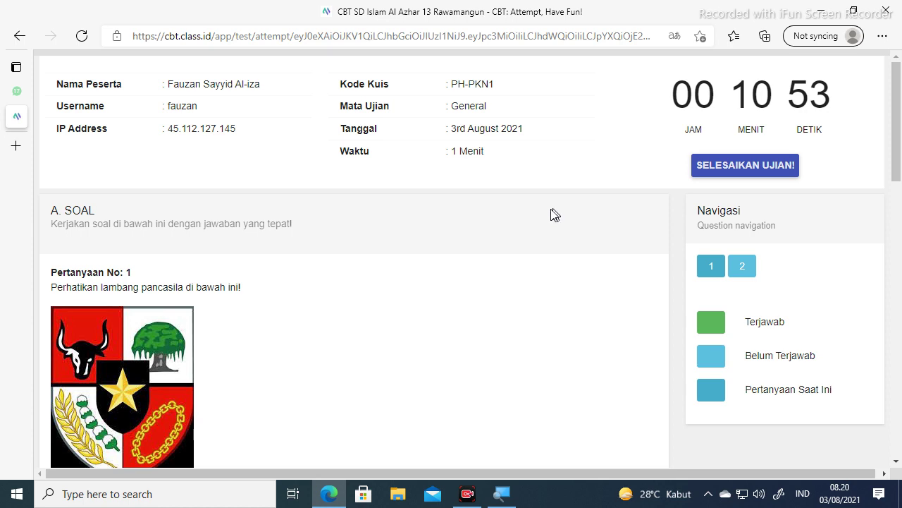
scroll(554, 213, "down", 1)
scroll(159, 203, "down", 15)
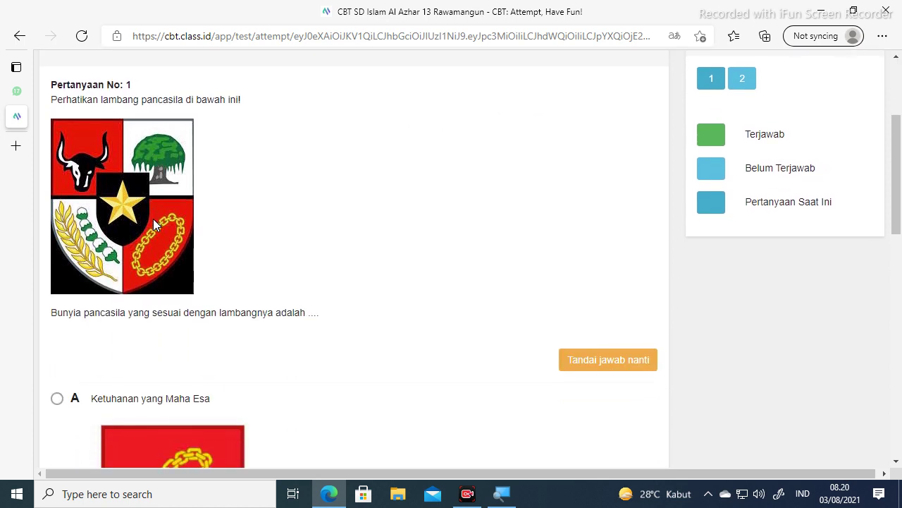
scroll(340, 209, "up", 15)
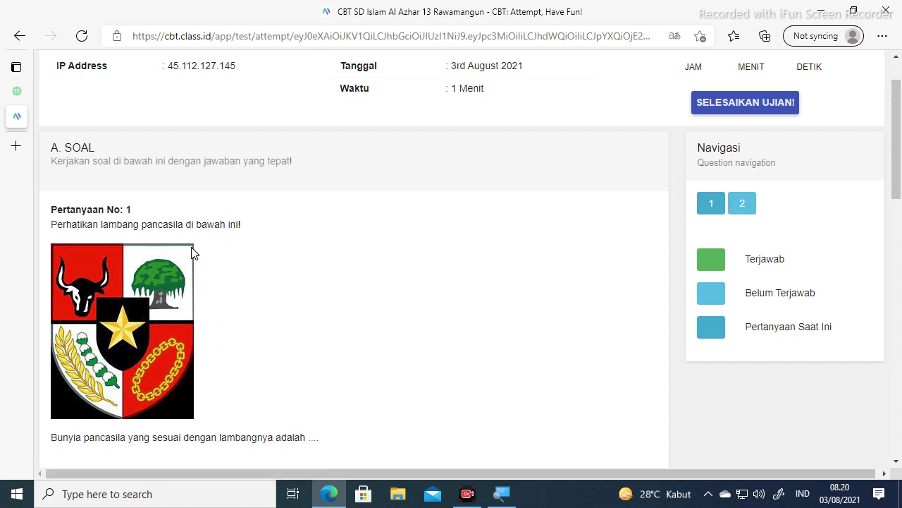
scroll(193, 252, "down", 1)
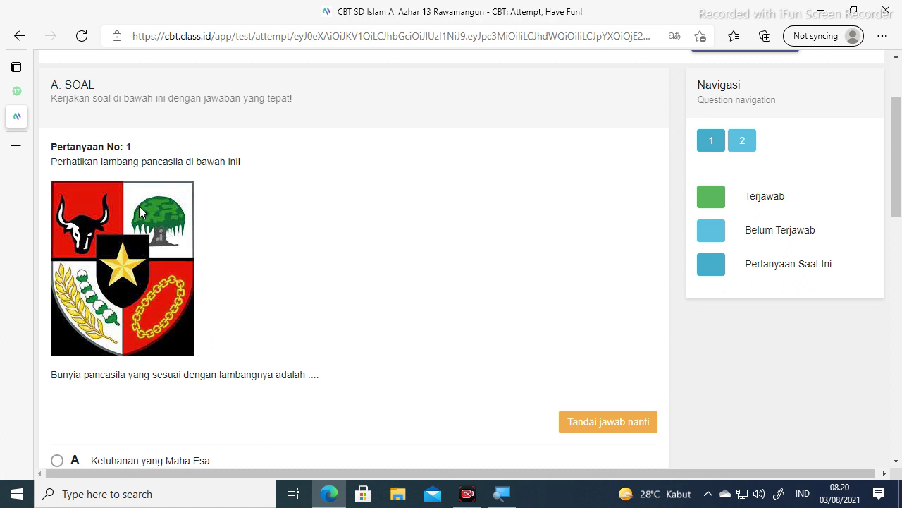
scroll(217, 230, "down", 2)
scroll(218, 231, "up", 1)
scroll(175, 255, "up", 1)
scroll(175, 255, "down", 1)
scroll(305, 329, "down", 11)
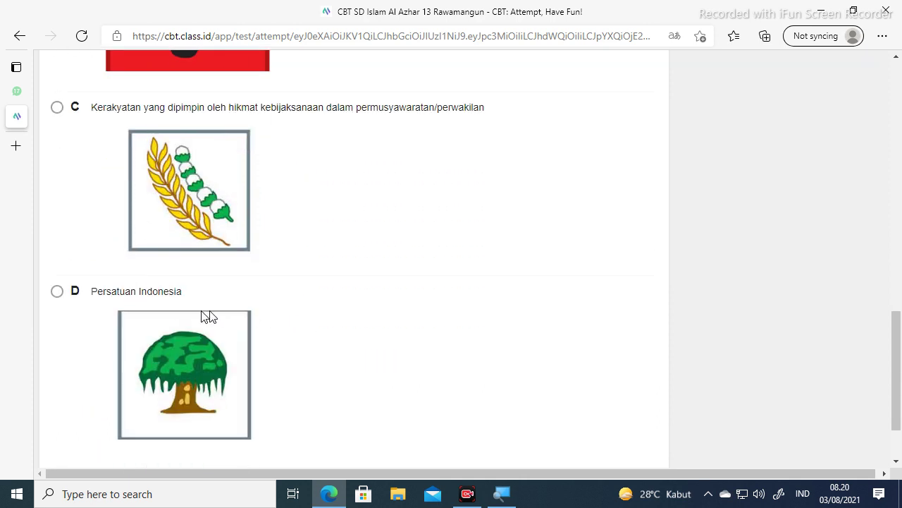
left_click(57, 292)
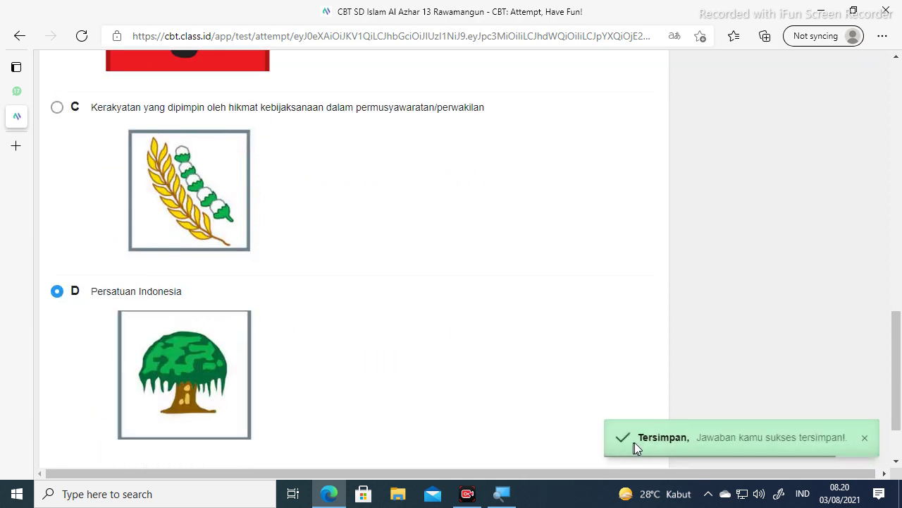
Reload question 1 via navigation button 1 to confirm the saved answer.
scroll(576, 407, "up", 12)
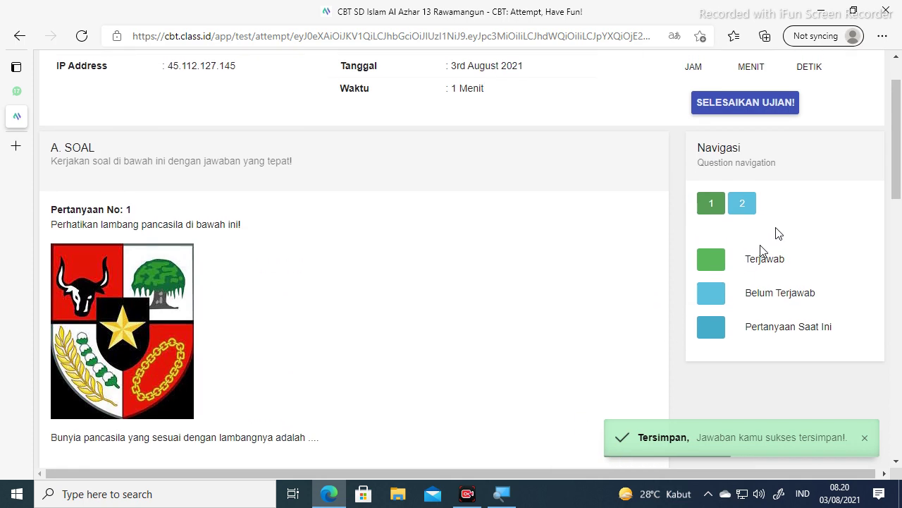
left_click(713, 206)
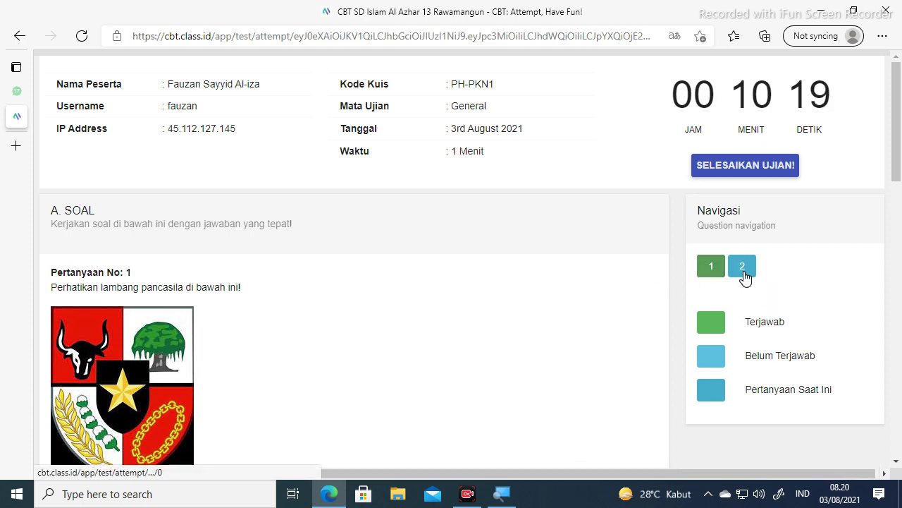
scroll(588, 331, "down", 10)
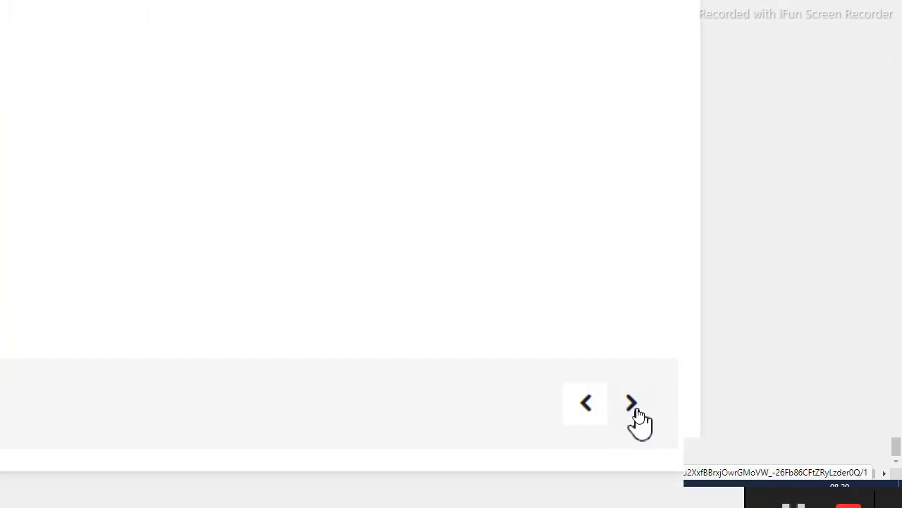
scroll(667, 306, "up", 10)
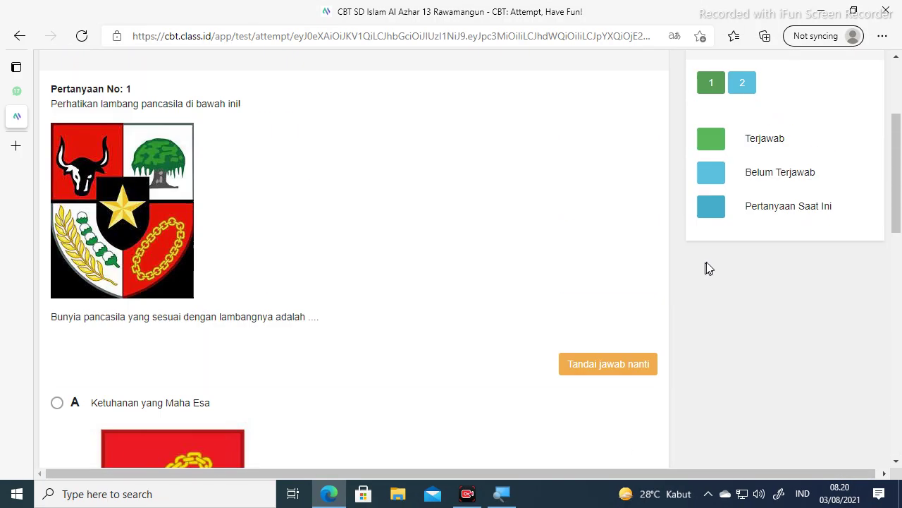
scroll(709, 268, "up", 3)
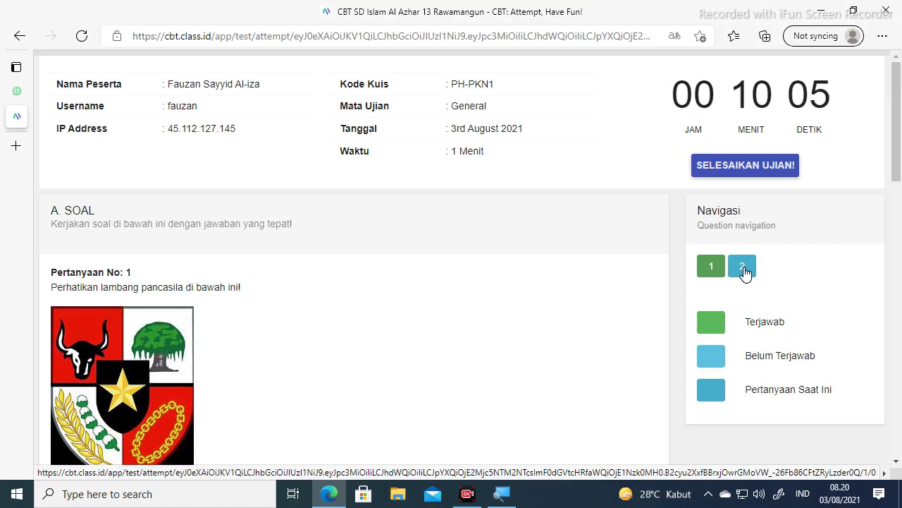
Type 1 in the Jawaban editor for question 2 and save the answer.
left_click(740, 267)
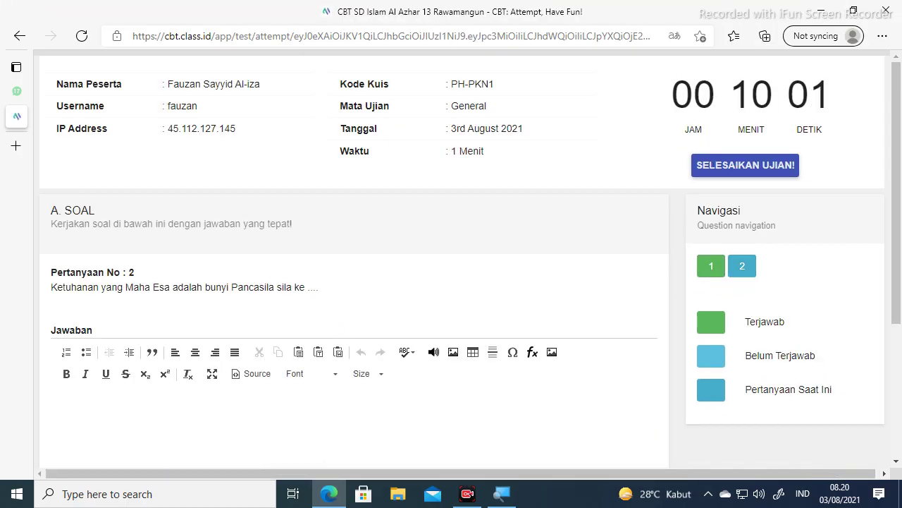
scroll(286, 363, "down", 2)
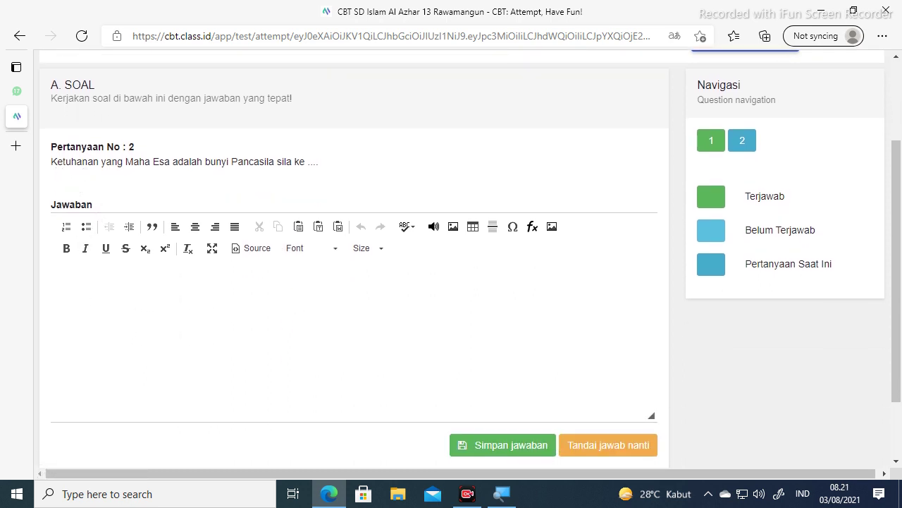
left_click(64, 282)
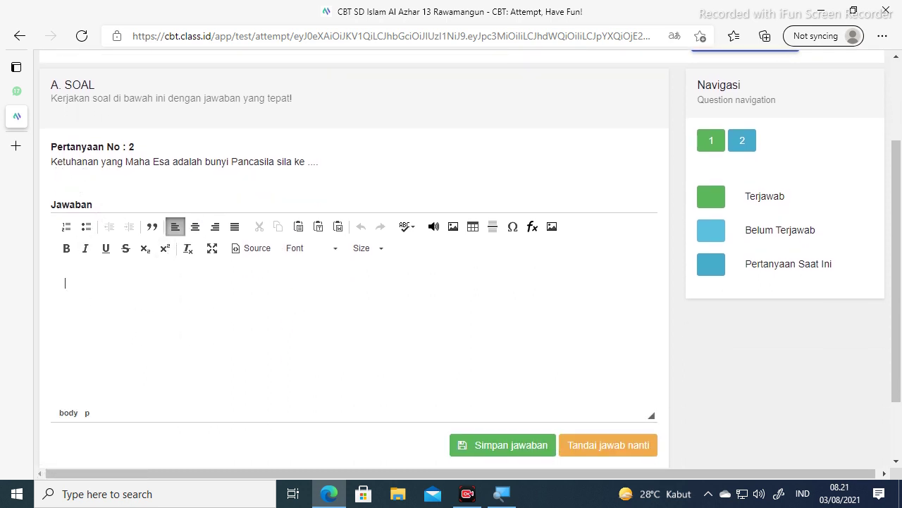
type("1")
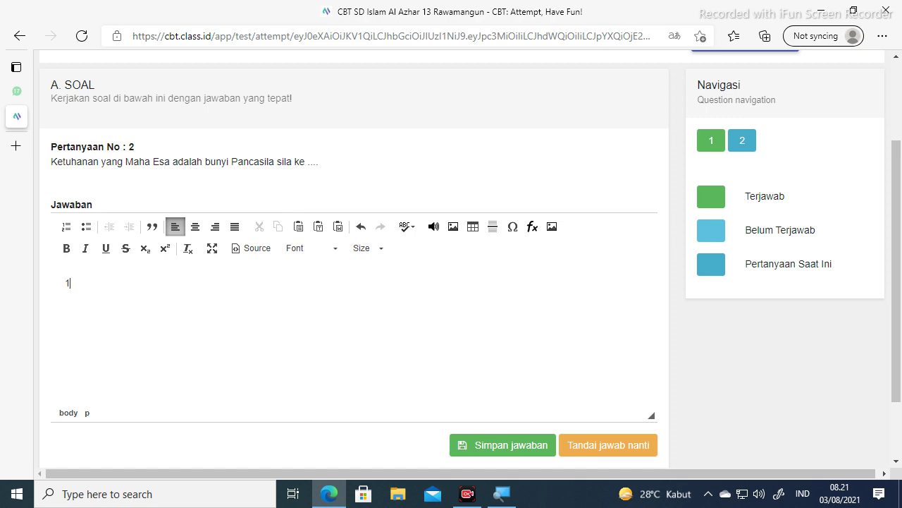
left_click(749, 150)
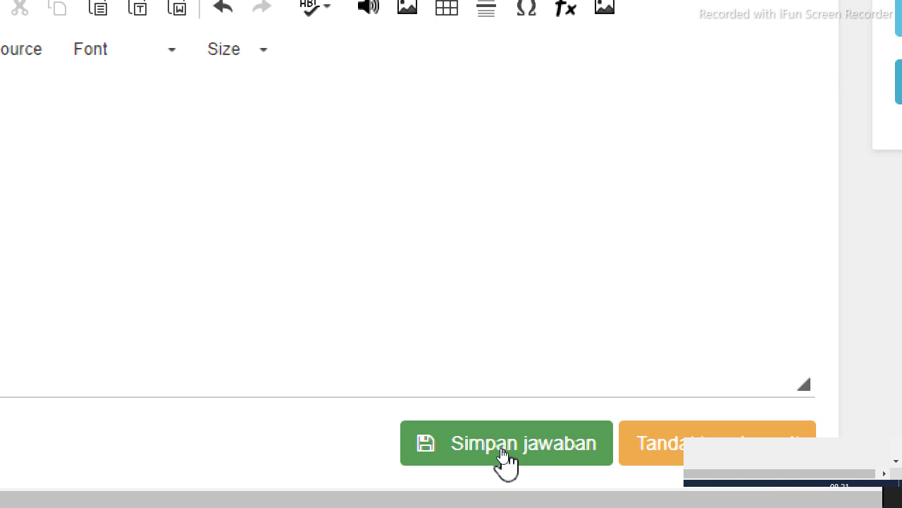
left_click(503, 451)
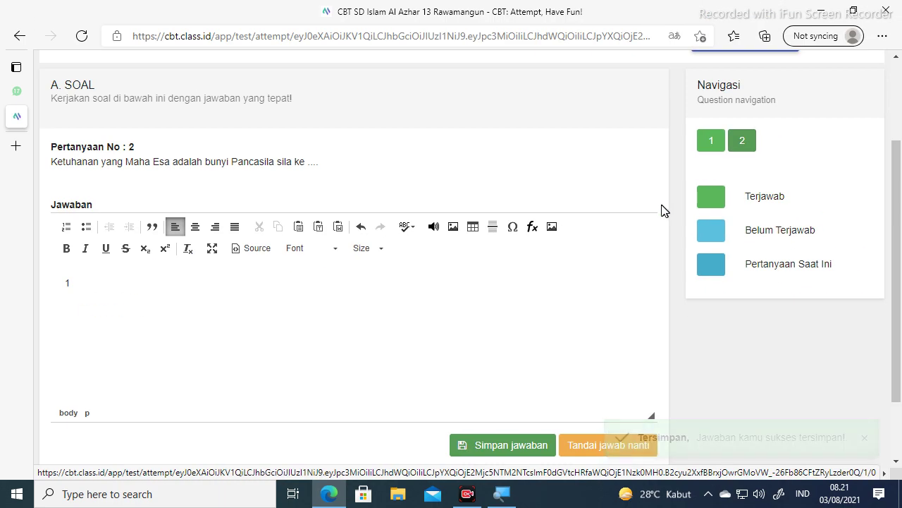
scroll(664, 210, "up", 2)
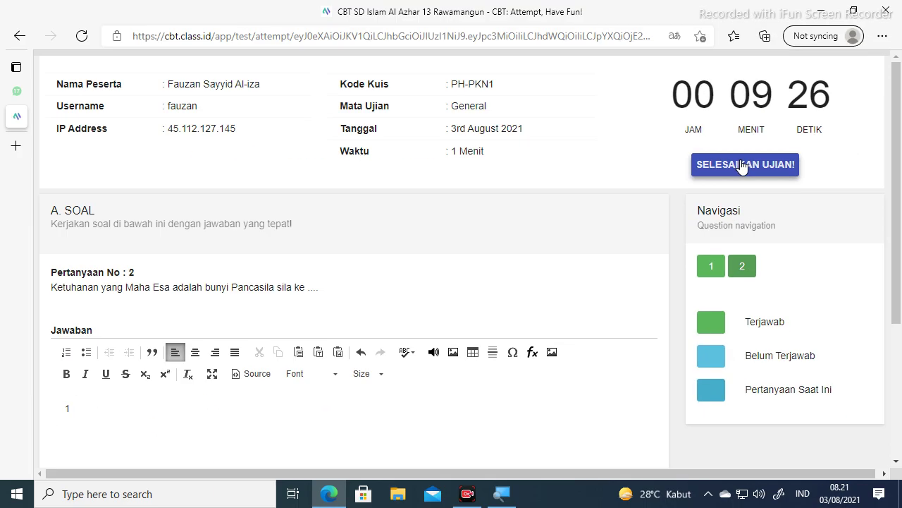
Finish the exam, tick the Tes Selesai confirmation box and submit with Selesai.
left_click(742, 165)
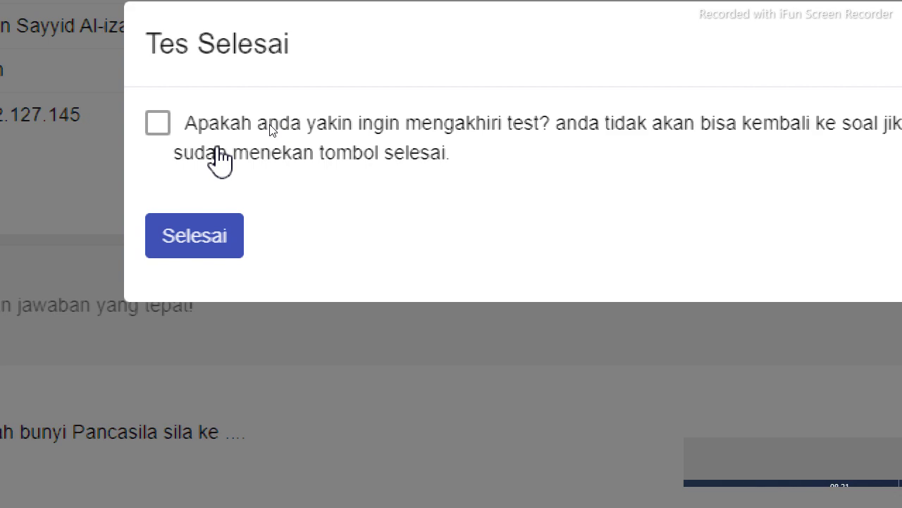
left_click(162, 127)
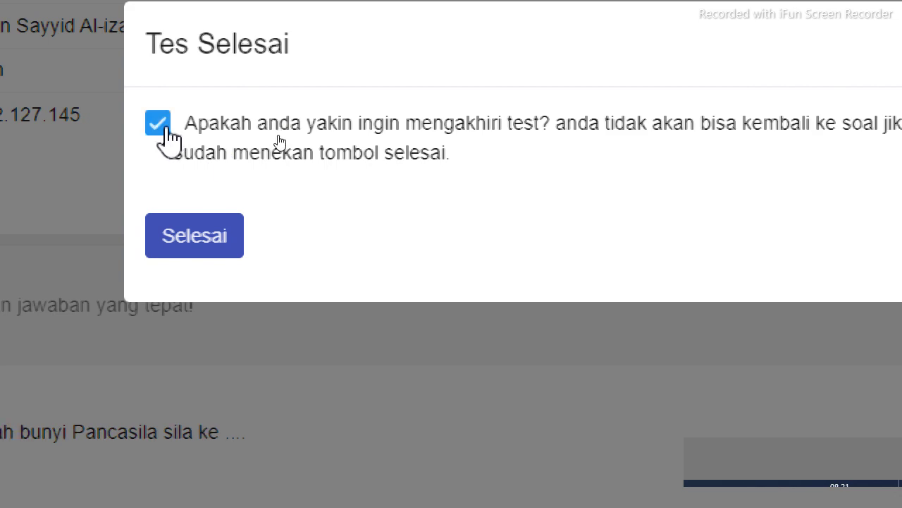
left_click(193, 237)
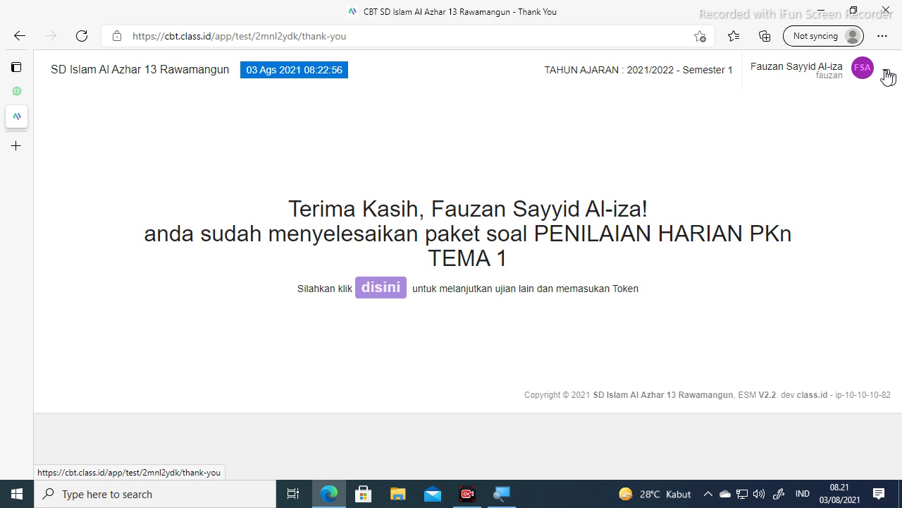
Sign out of CBT Class-ID and go to the portal at app.sdialazhar13.sch.id.
left_click(844, 77)
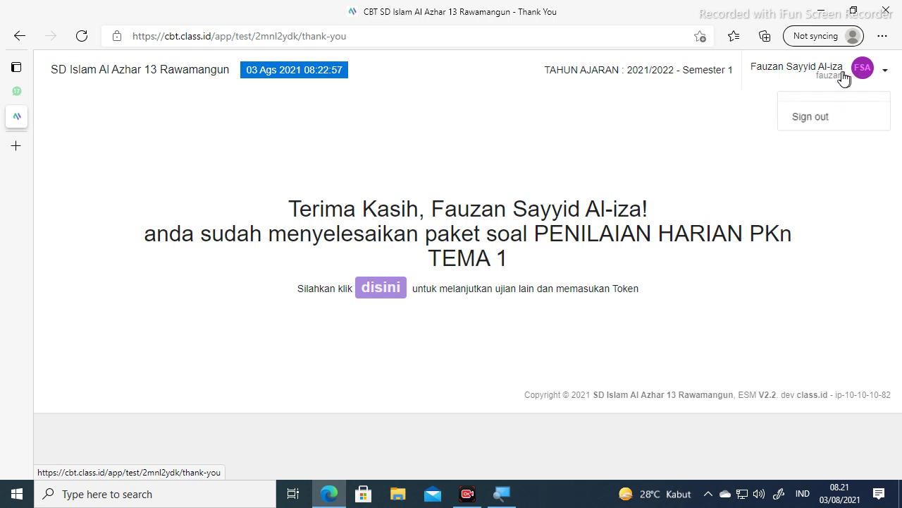
left_click(811, 118)
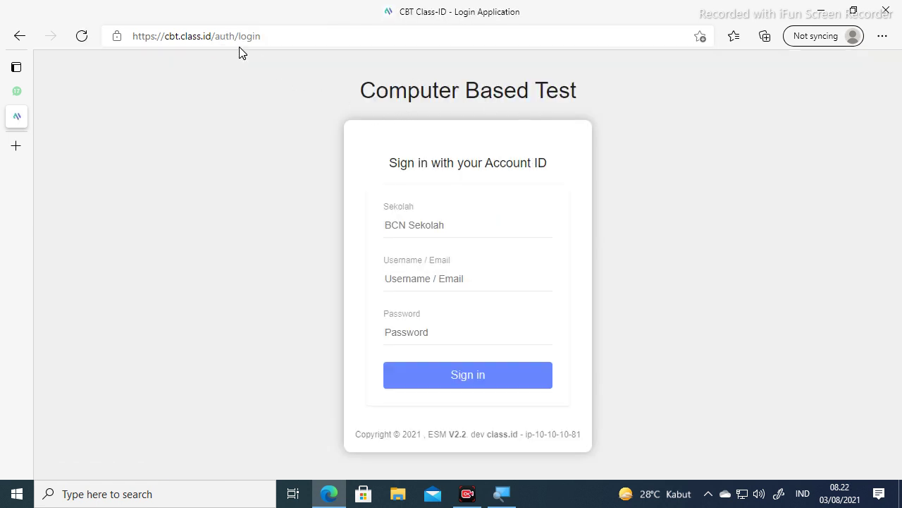
left_click(249, 36)
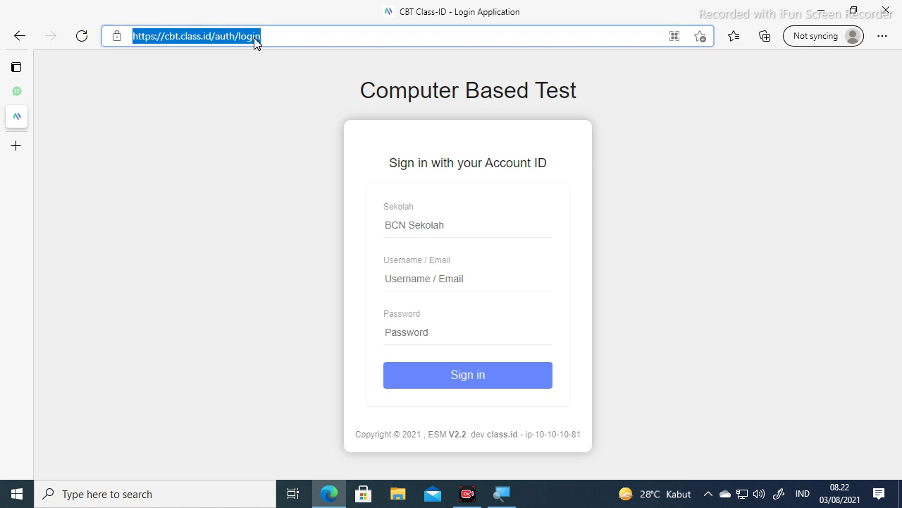
type("App.sdialazhar13.sch.id")
key("Return")
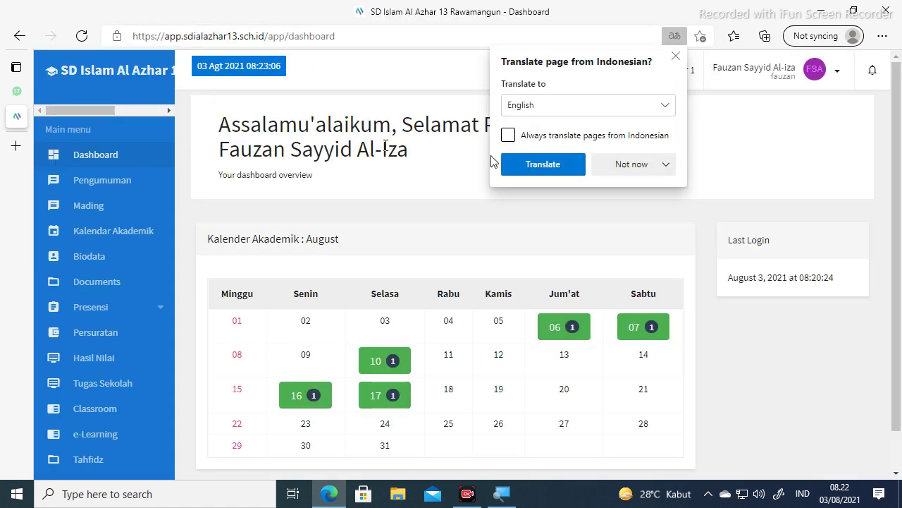
Close the 'Translate page from Indonesian?' popup and scroll the portal sidebar down.
left_click(825, 105)
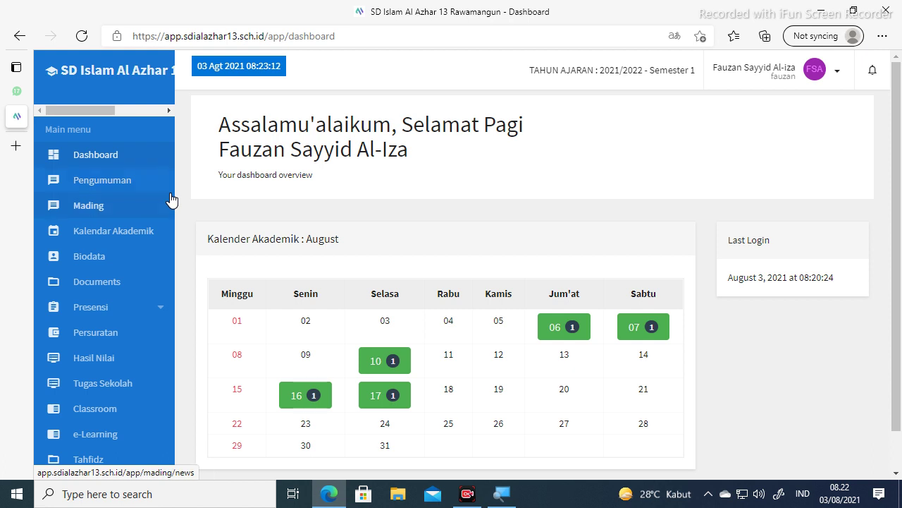
scroll(134, 199, "down", 1)
scroll(125, 242, "down", 3)
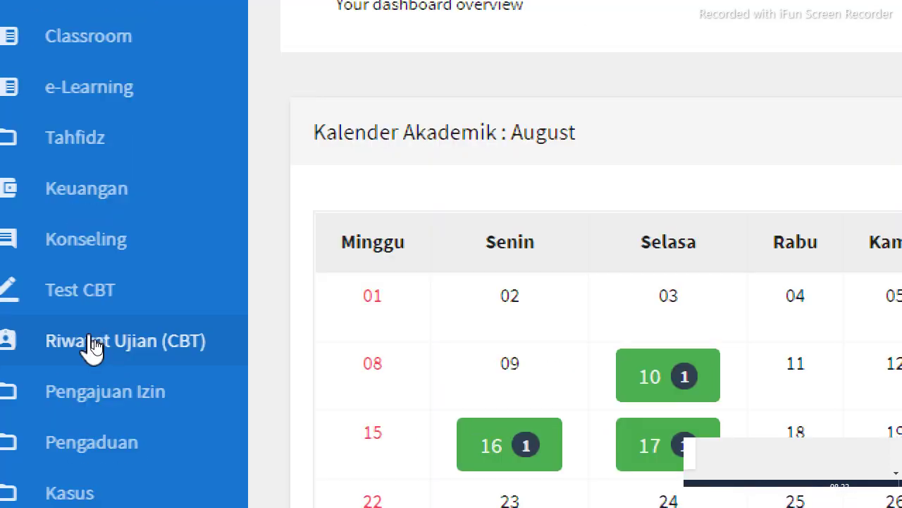
Open 'Riwayat Ujian (CBT)' to see the PKn TEMA 1 score of 50.
left_click(91, 345)
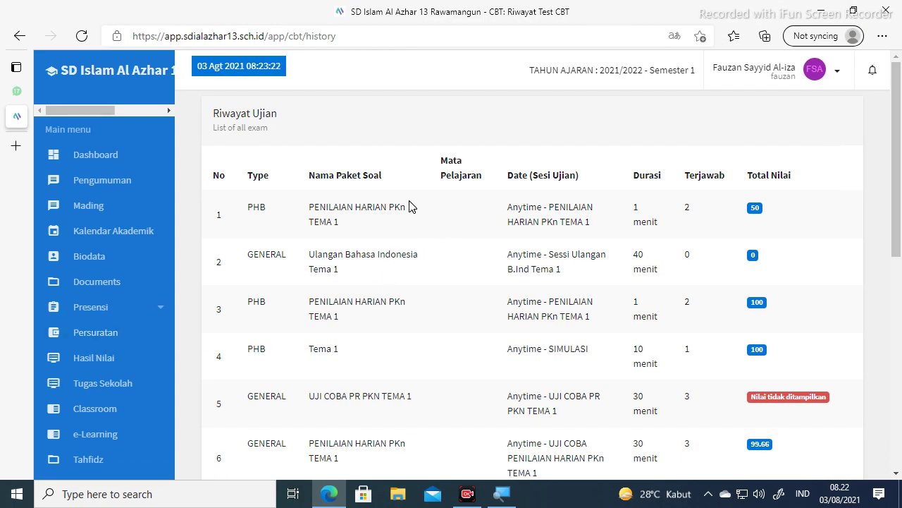